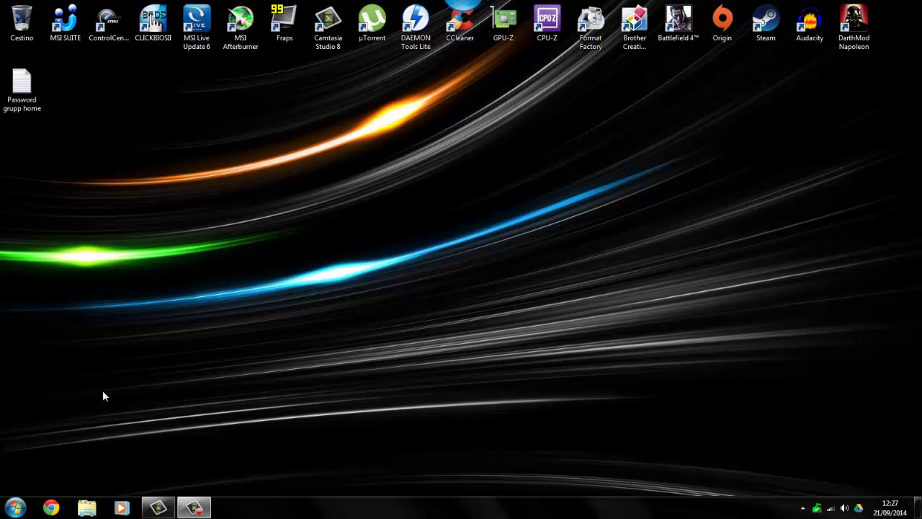
Search the system for %appdata% and open the Roaming folder.
left_click(5, 506)
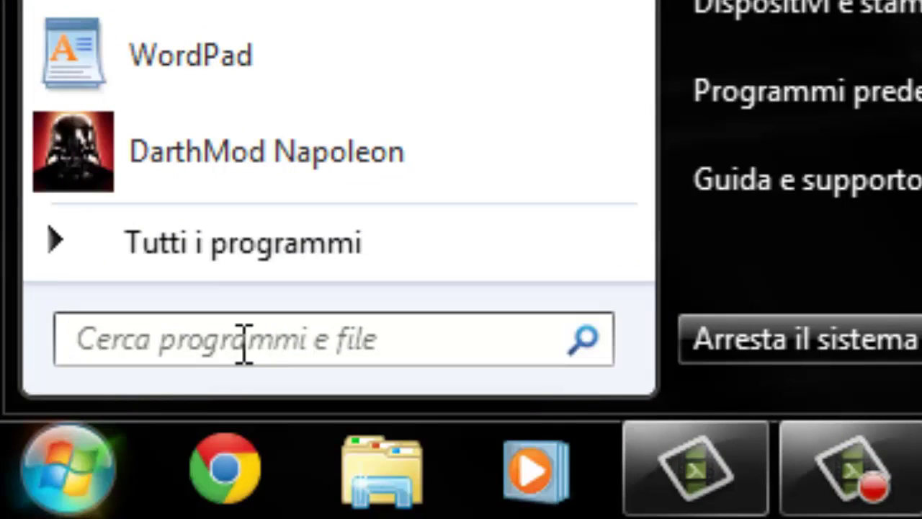
left_click(243, 338)
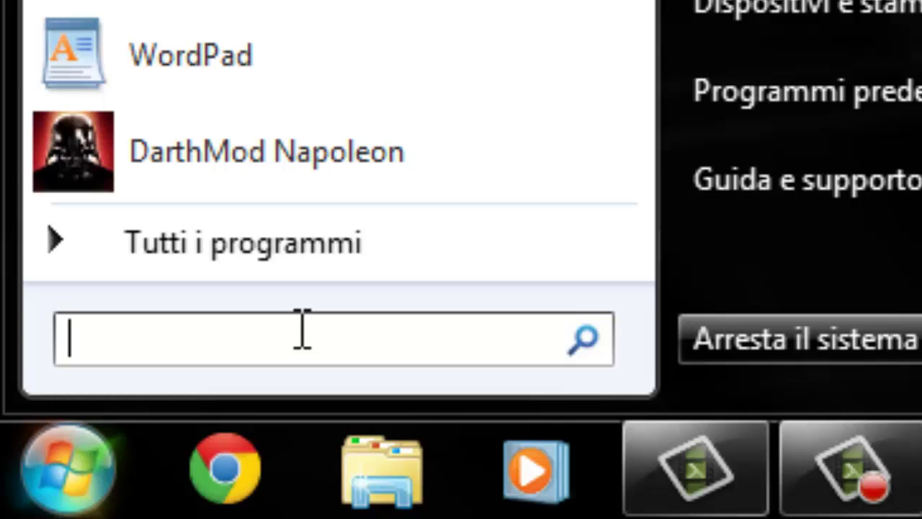
type("%")
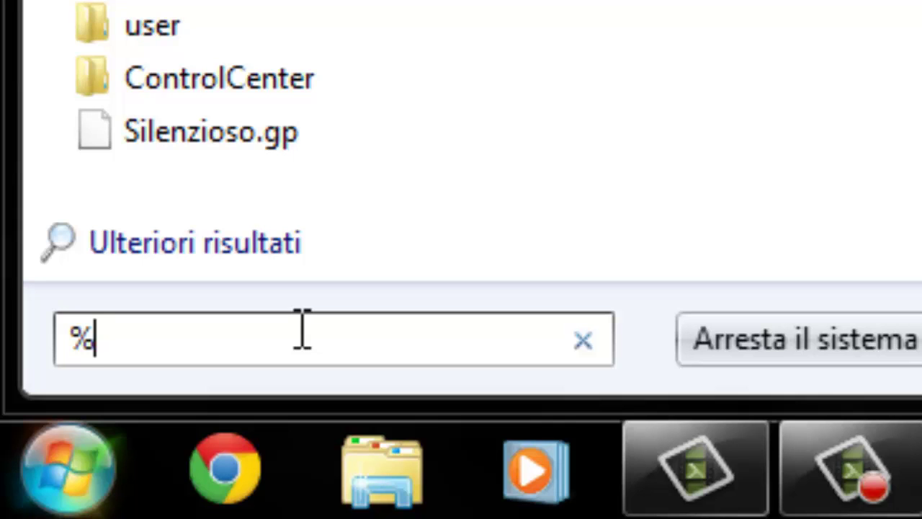
type("app")
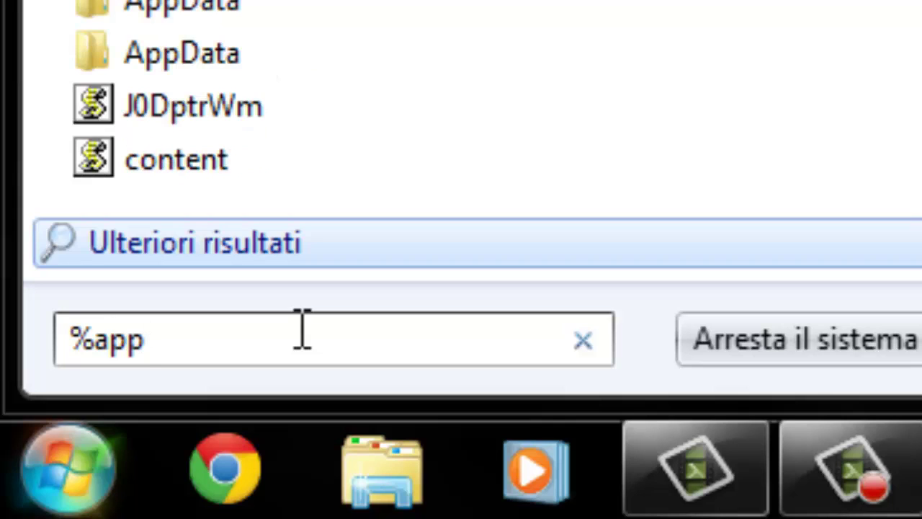
type("data")
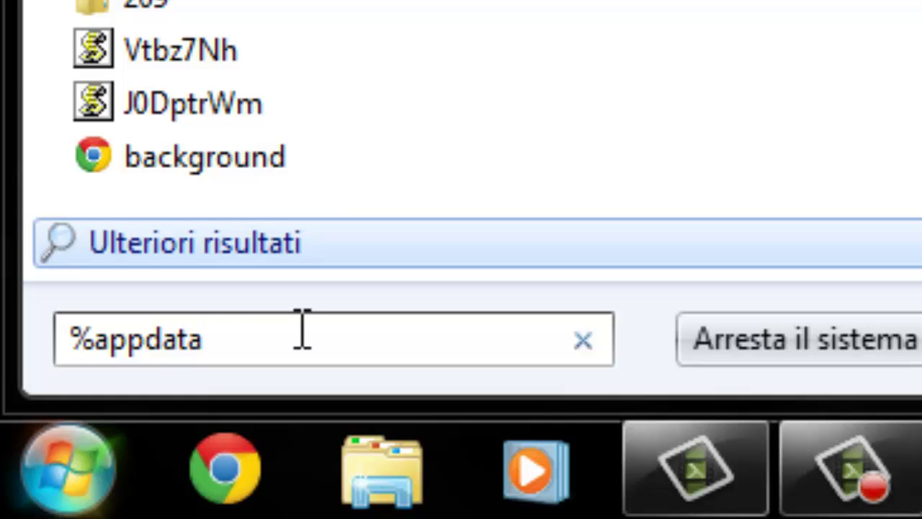
type("%")
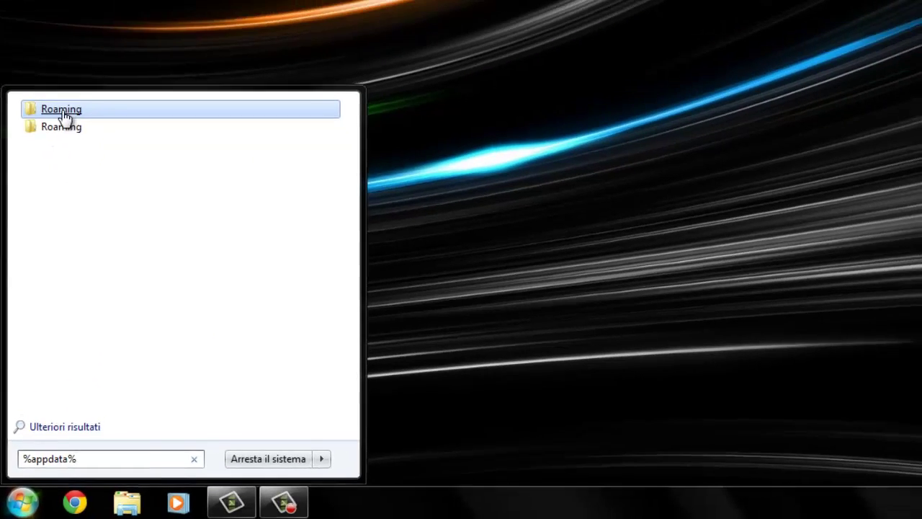
left_click(62, 111)
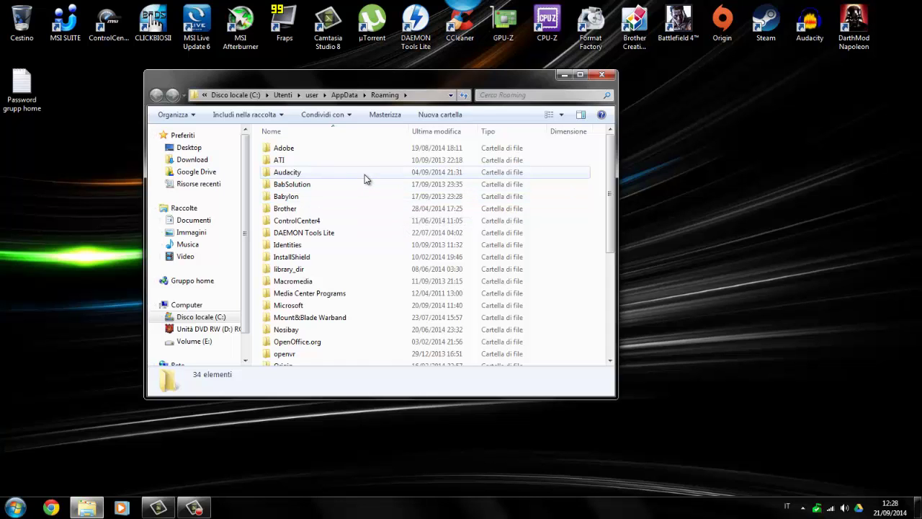
Open the preferences.script text file in the scripts folder under The Creative Assembly and Napoleon.
scroll(346, 202, "down", 5)
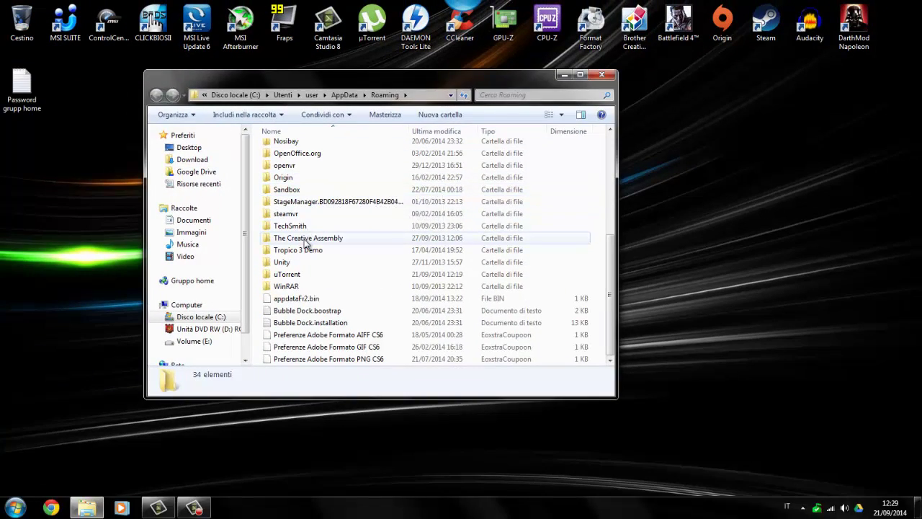
mouse_move(305, 244)
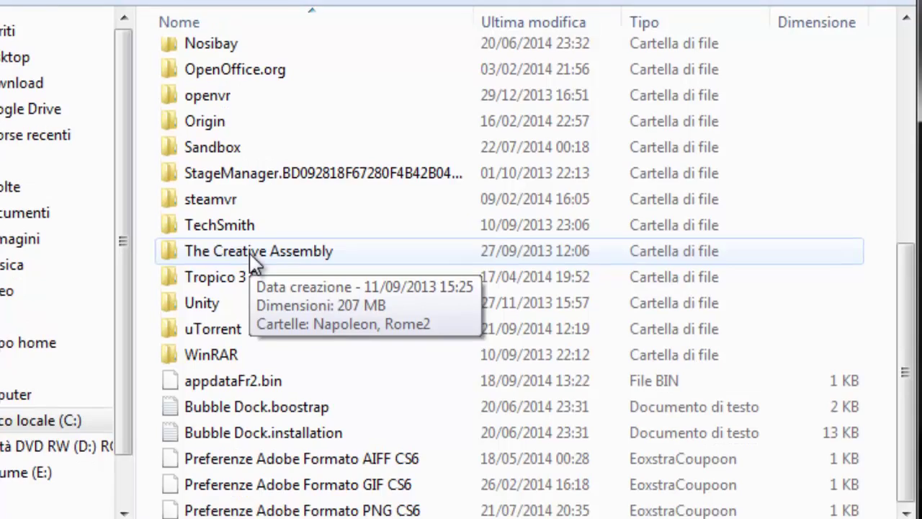
double_click(253, 244)
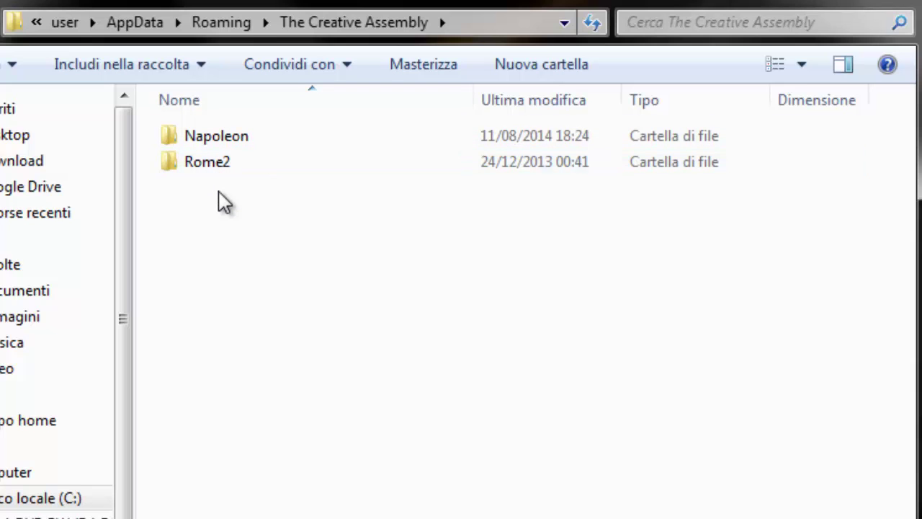
double_click(219, 146)
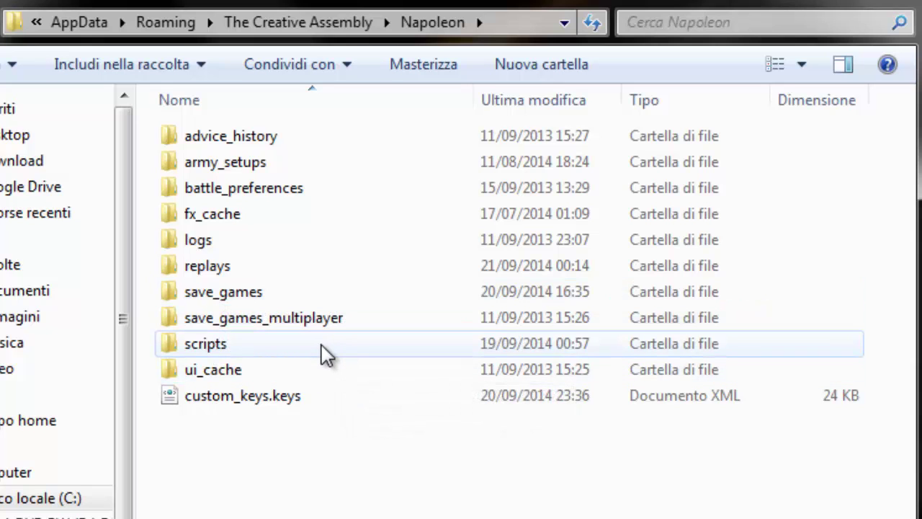
double_click(235, 342)
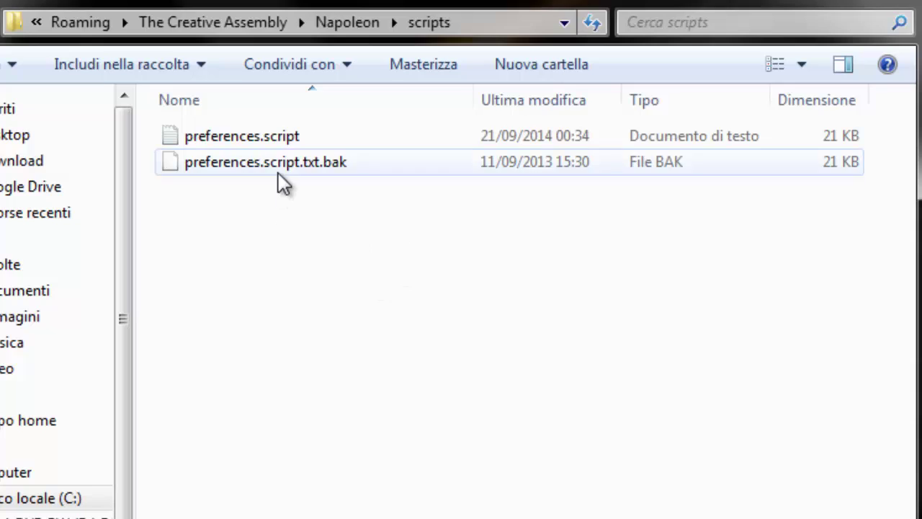
double_click(363, 135)
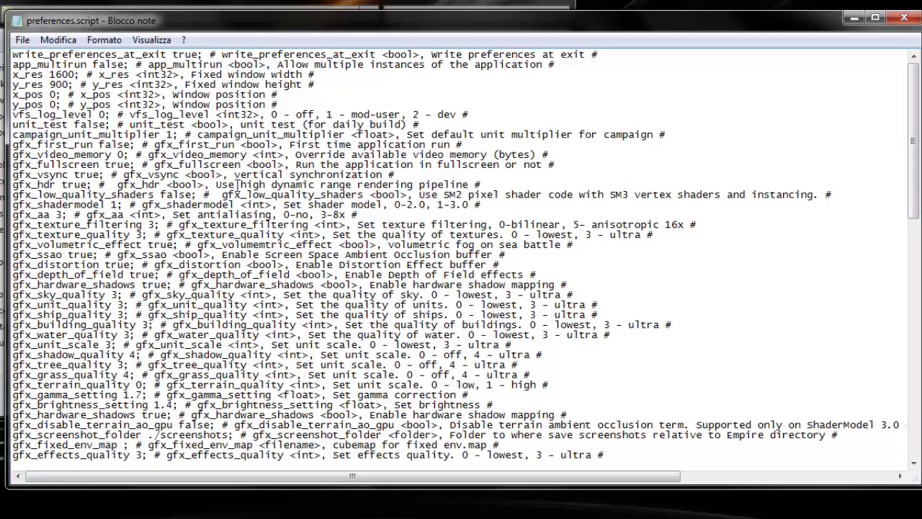
Find the gfx_unit_scale line in the preferences file and examine its value.
scroll(242, 215, "down", 1)
scroll(244, 213, "down", 1)
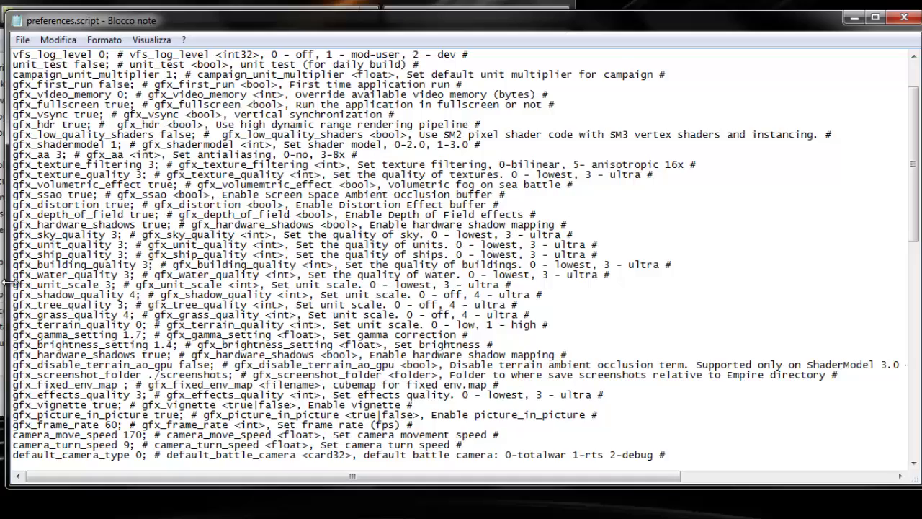
left_click_drag(13, 284, 60, 285)
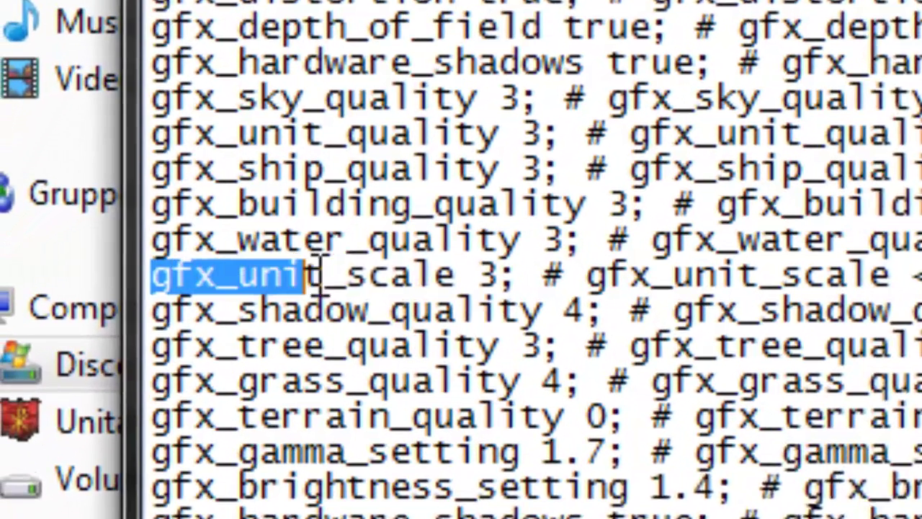
left_click_drag(317, 270, 505, 274)
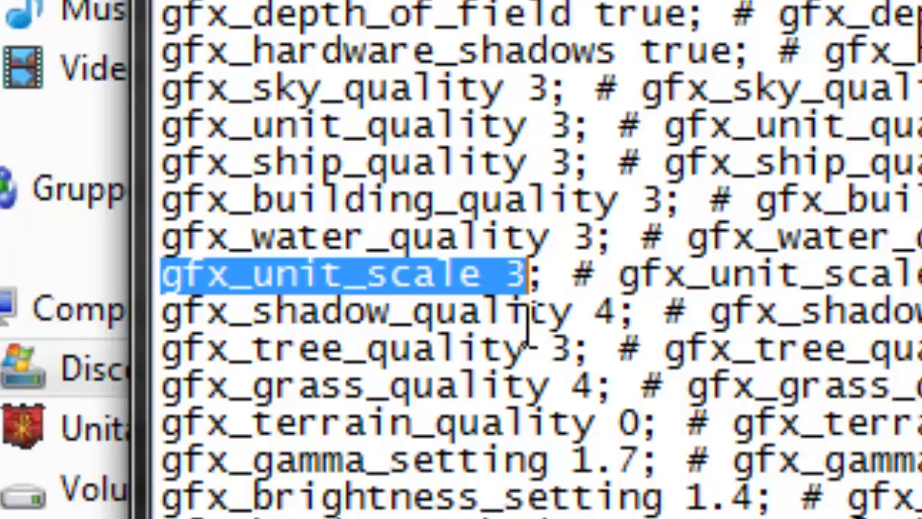
left_click(523, 275)
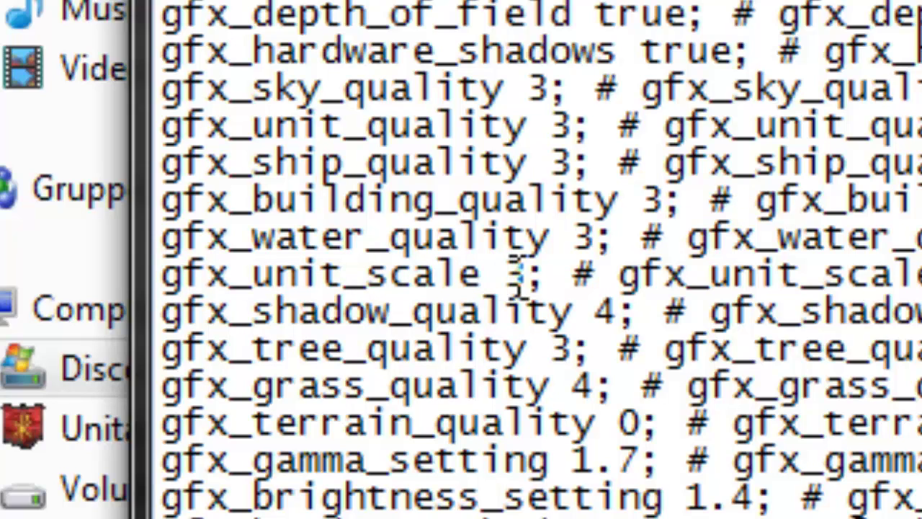
double_click(514, 274)
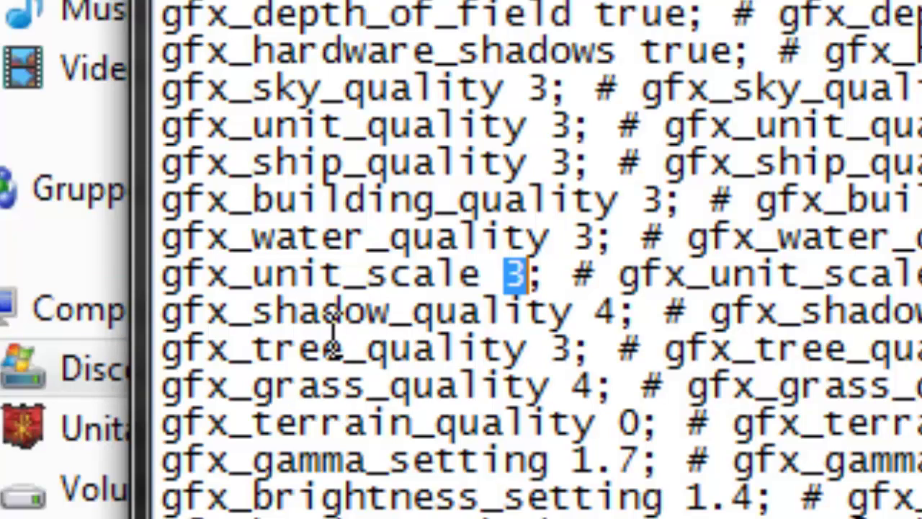
left_click(327, 349)
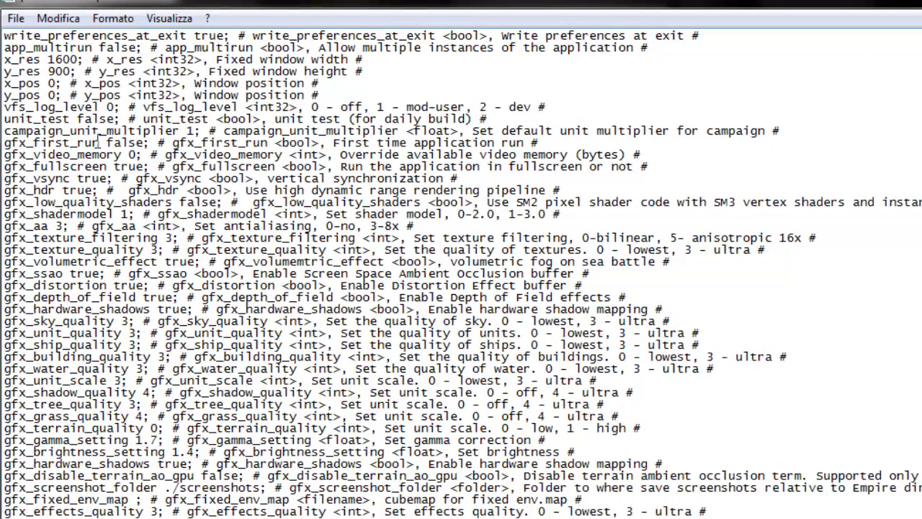
Replace the campaign_unit_multiplier value with 1.54.
left_click_drag(5, 131, 259, 147)
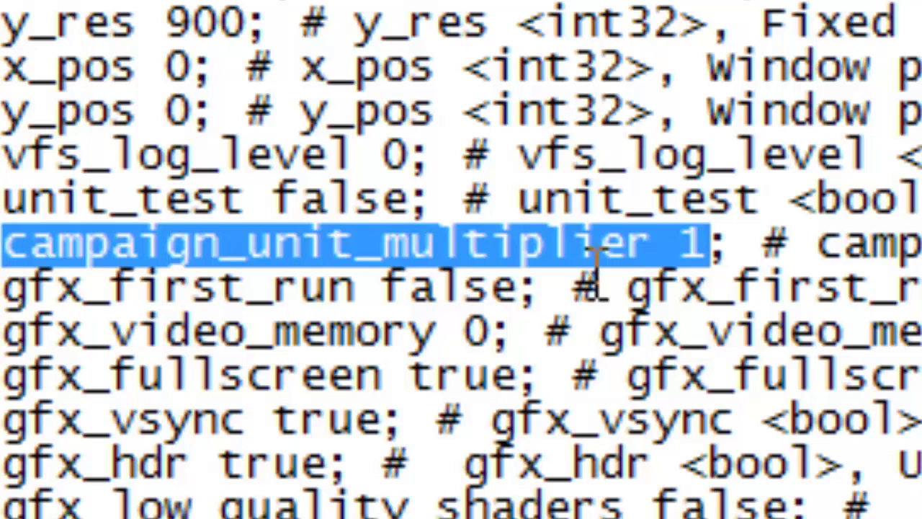
left_click(709, 243)
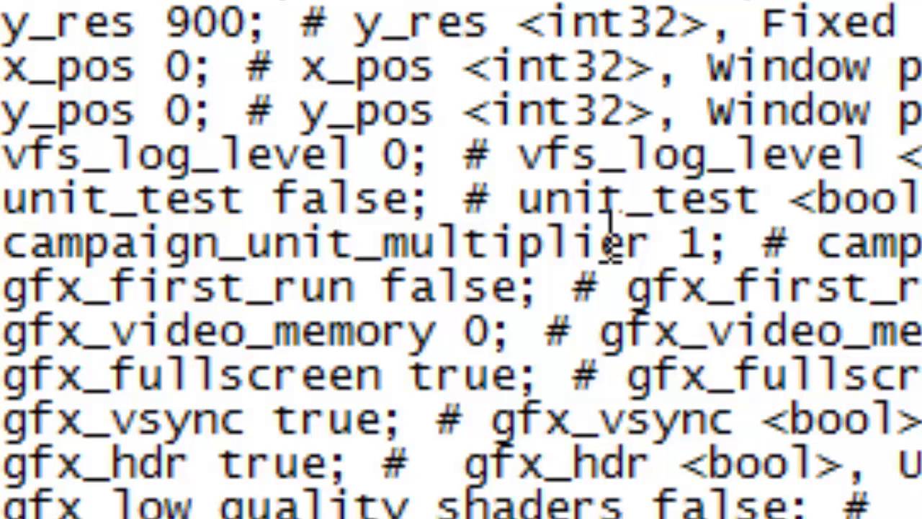
double_click(693, 244)
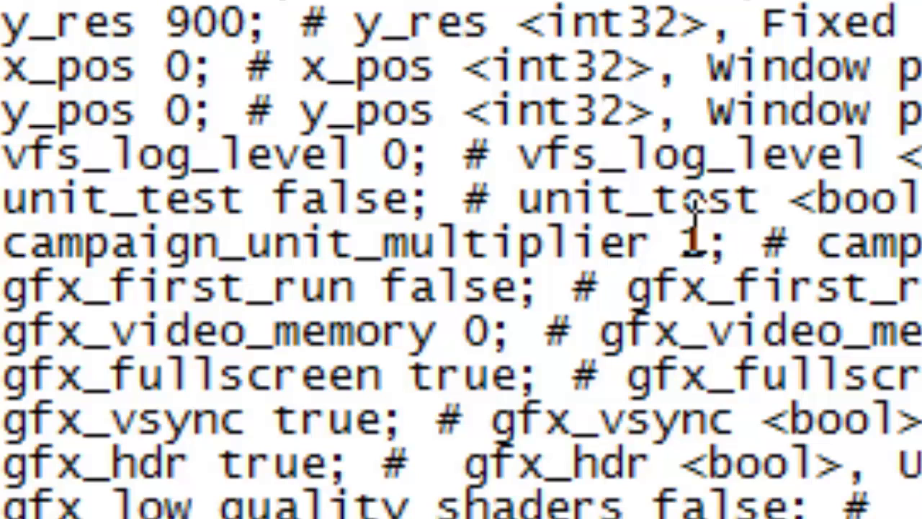
left_click_drag(683, 243, 720, 241)
left_click(709, 241)
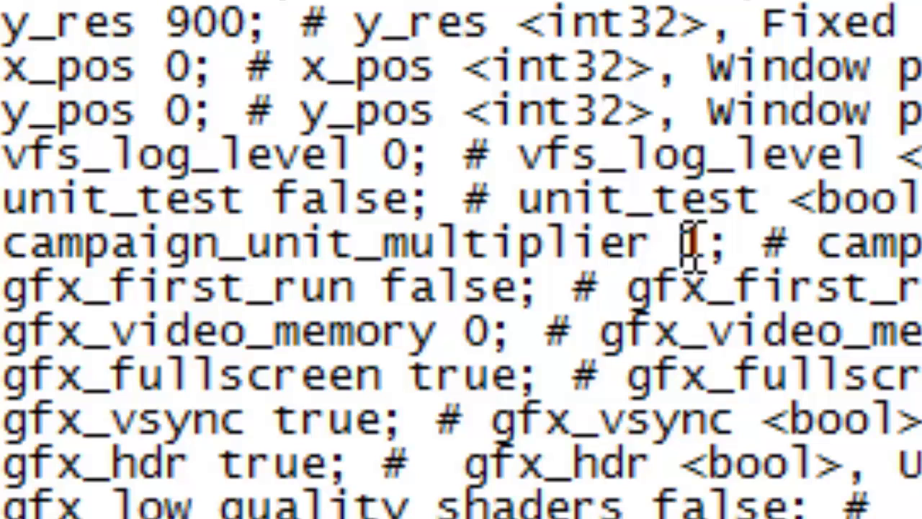
left_click_drag(685, 245, 707, 245)
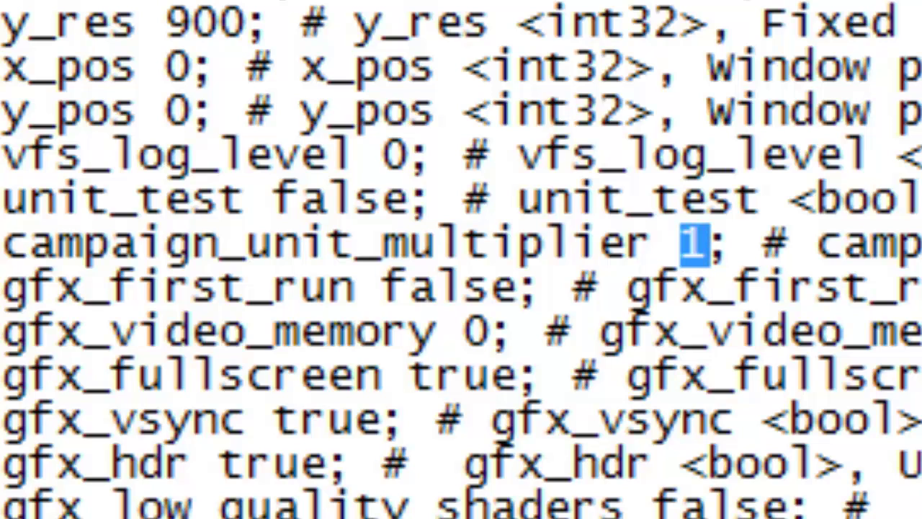
type("1.54")
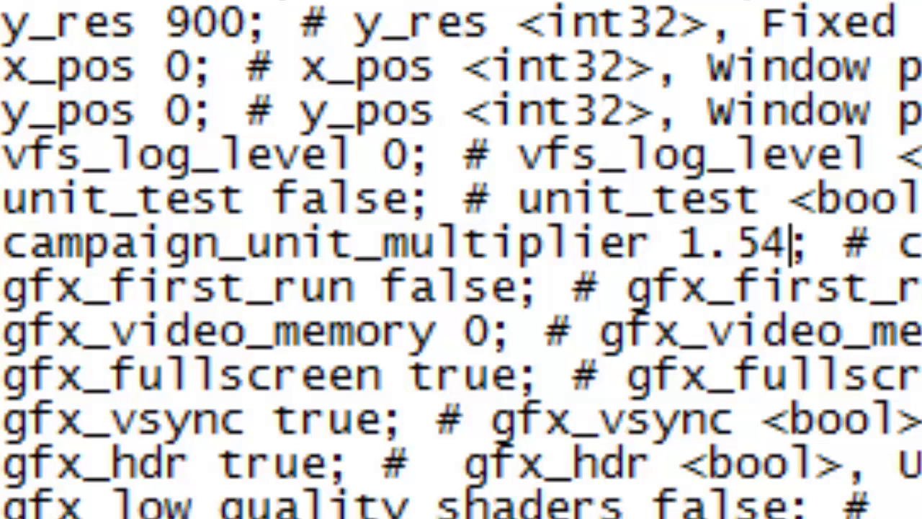
Set the campaign_unit_multiplier value to 2.
key("BackSpace")
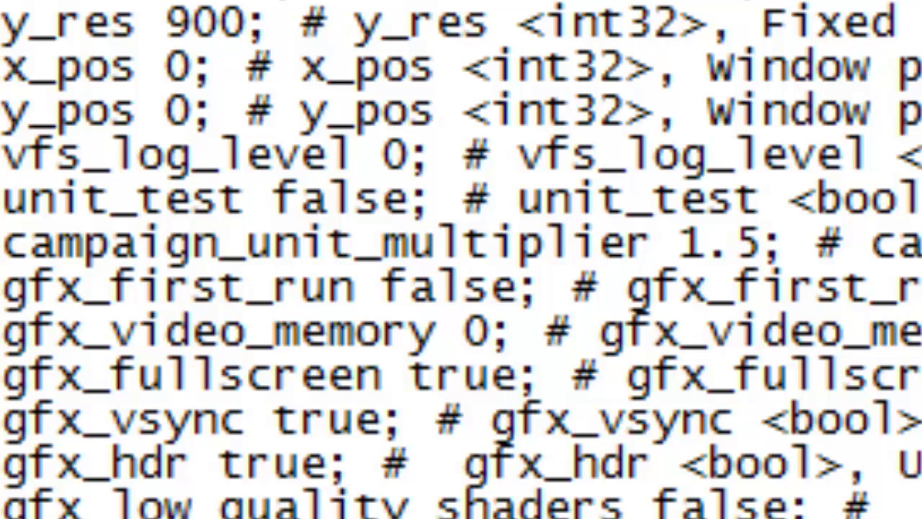
key("BackSpace")
key("BackSpace")
key("BackSpace")
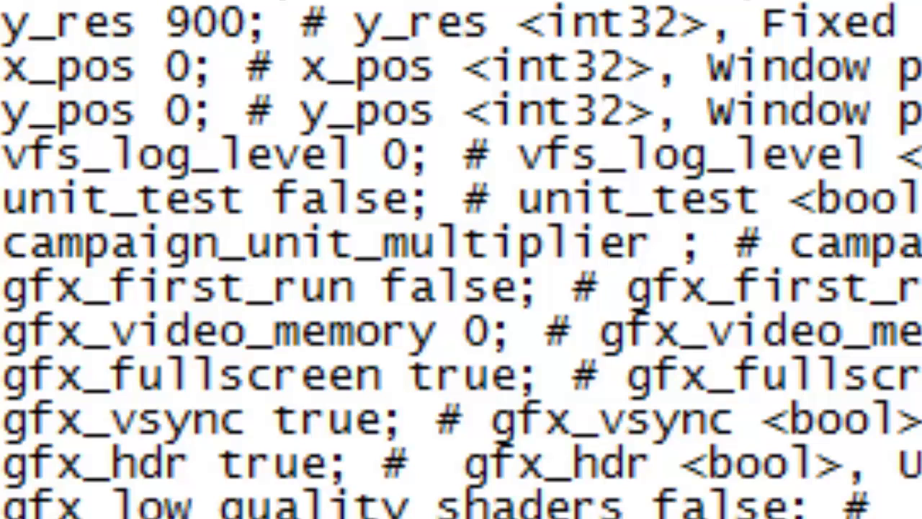
type("2")
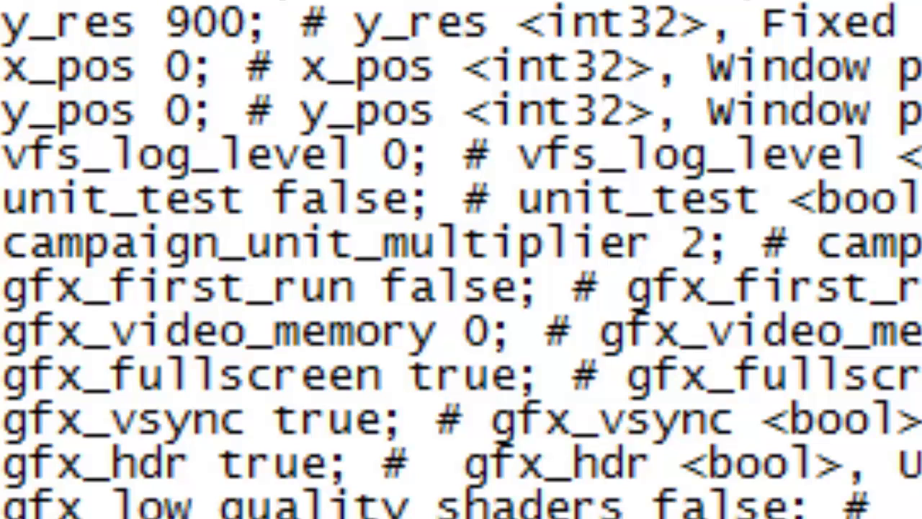
key("BackSpace")
key("BackSpace")
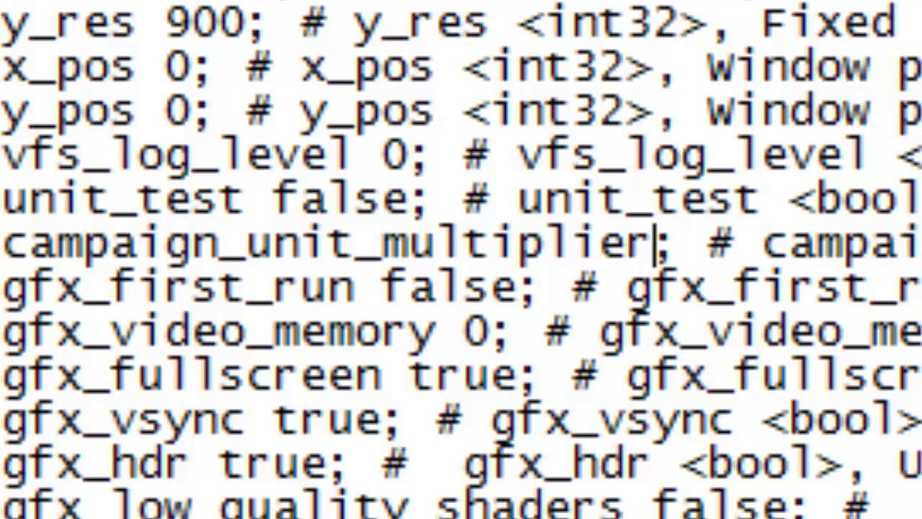
type("2")
key("shift+Left")
key("shift+Left")
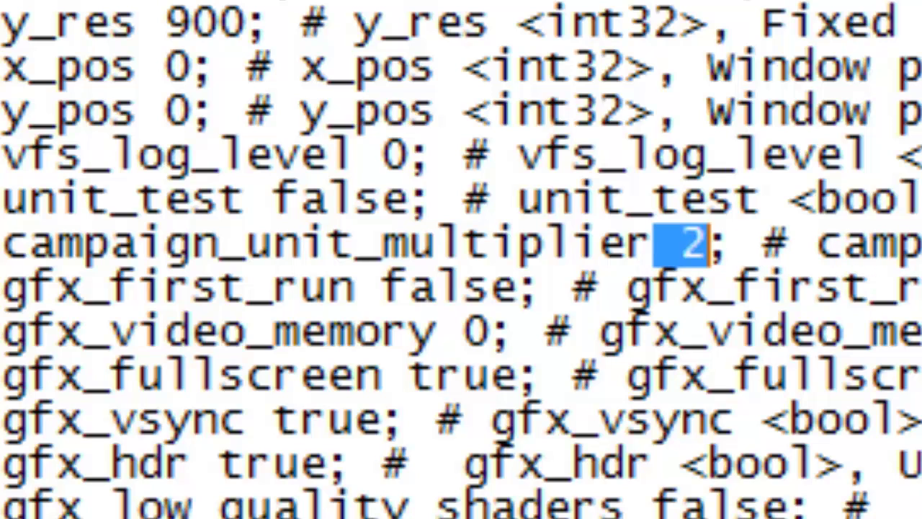
Set the campaign_unit_multiplier value to 1.5 in the preferences file.
key("BackSpace")
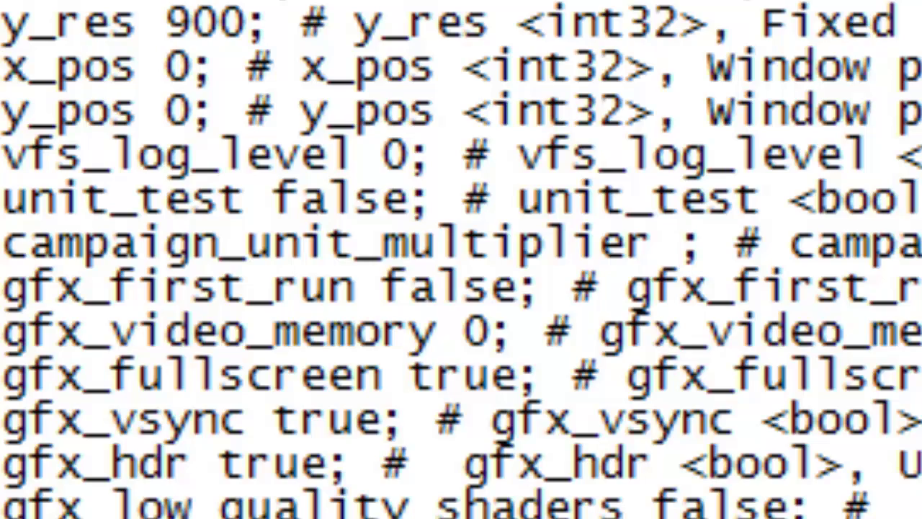
type("1.5")
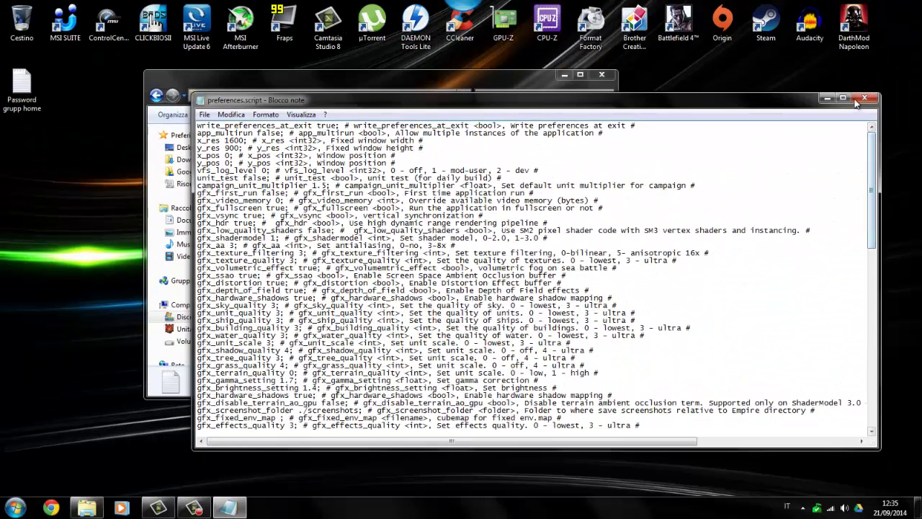
left_click(427, 267)
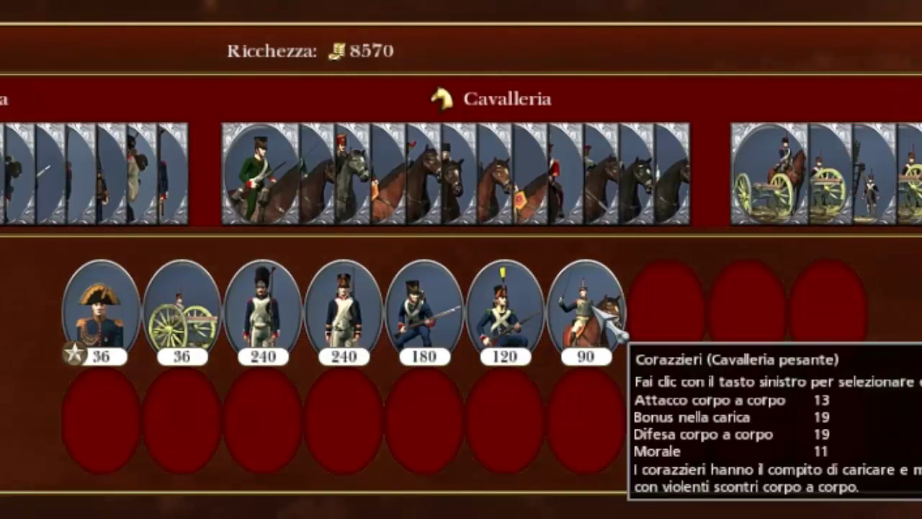
Switch to the Napoleon: Total War battle setup and change the Alliance 1 player's faction to Russia.
left_click(245, 6)
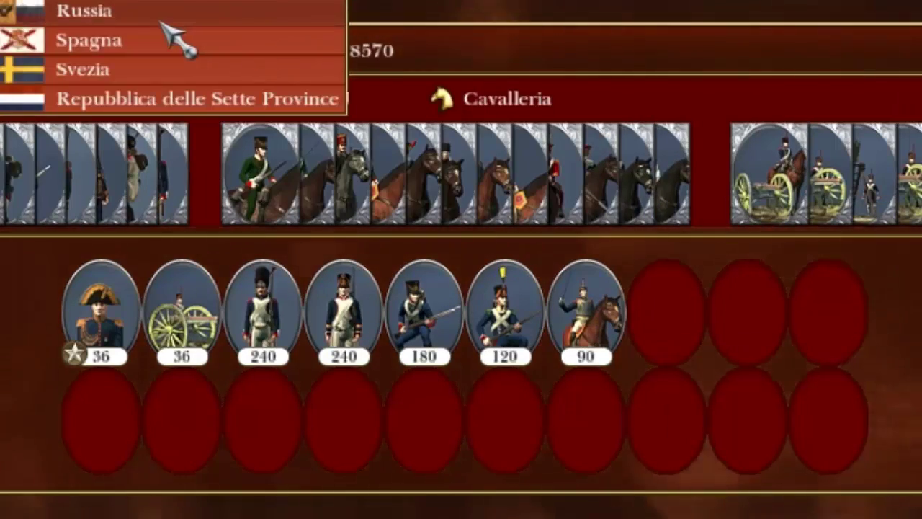
left_click(84, 10)
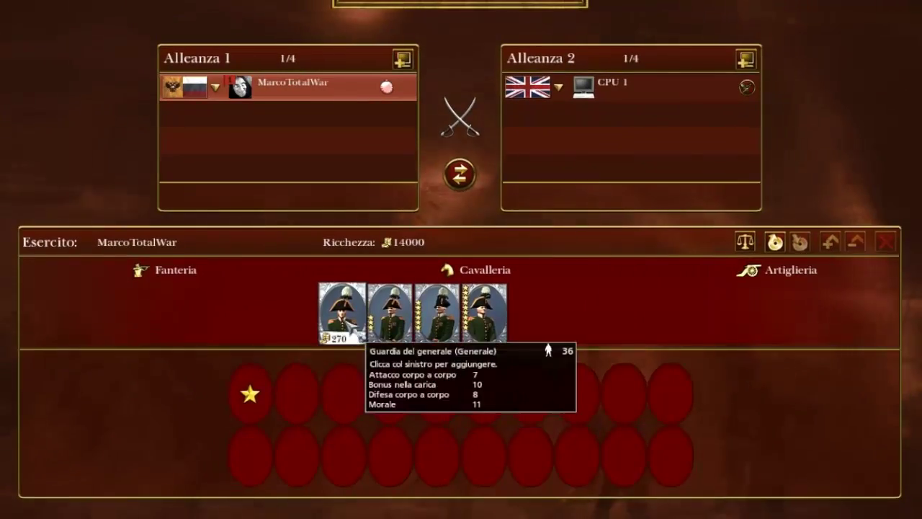
Recruit the 270-cost Guardia del generale for the Russian army and view the Fucilieri a cavallo unit details.
left_click(342, 313)
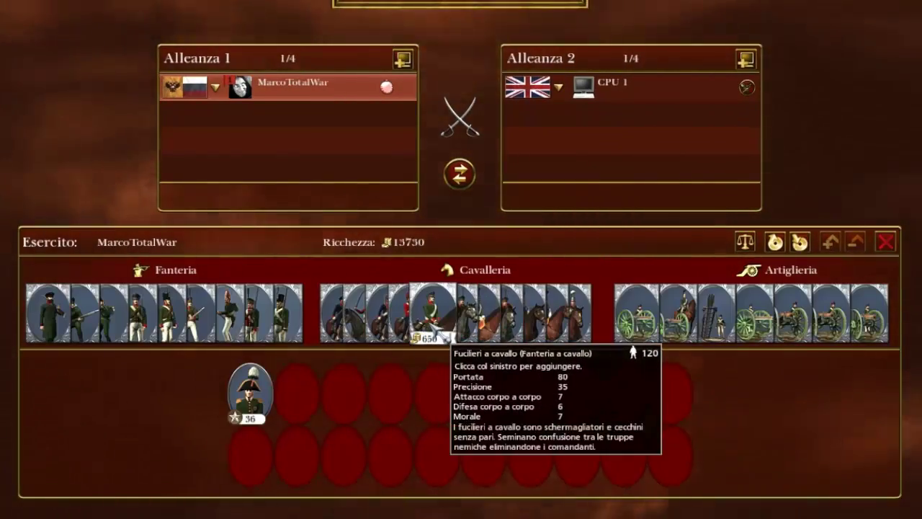
right_click(461, 337)
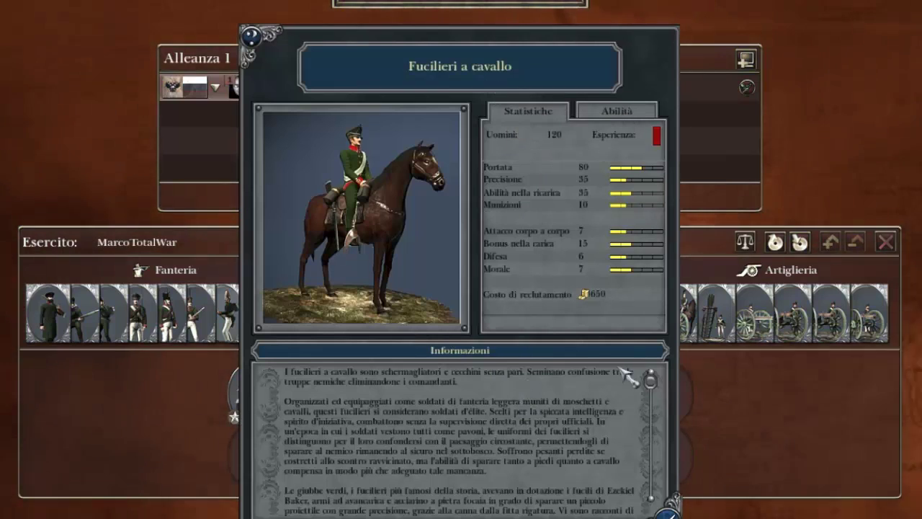
left_click(500, 401)
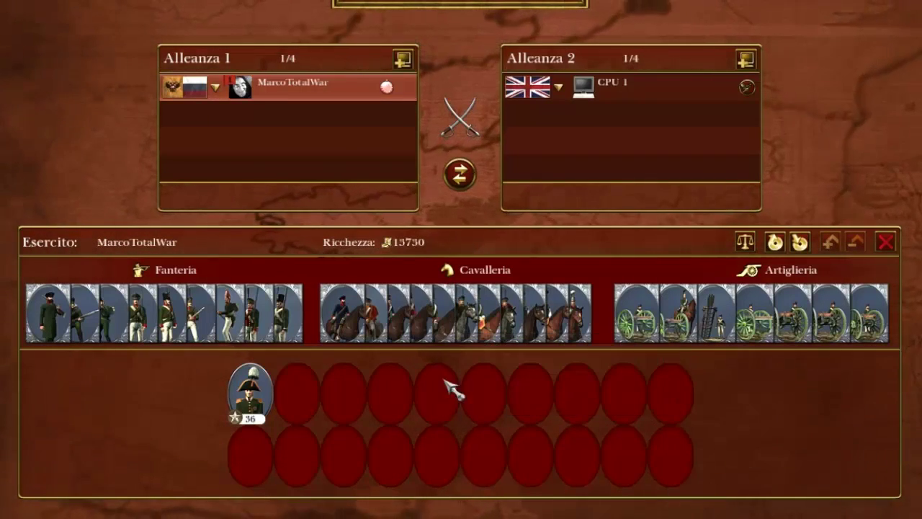
Change the Alliance 1 player's faction to Impero ottomano.
left_click(215, 86)
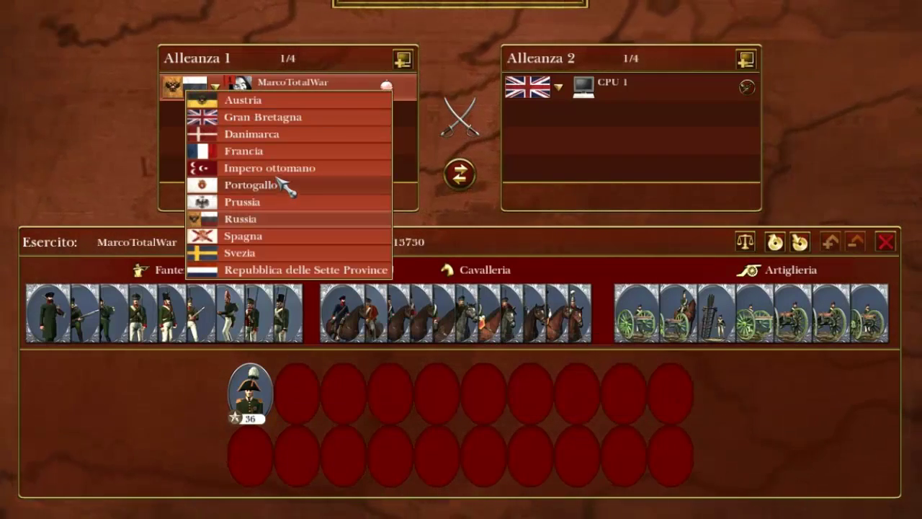
left_click(280, 171)
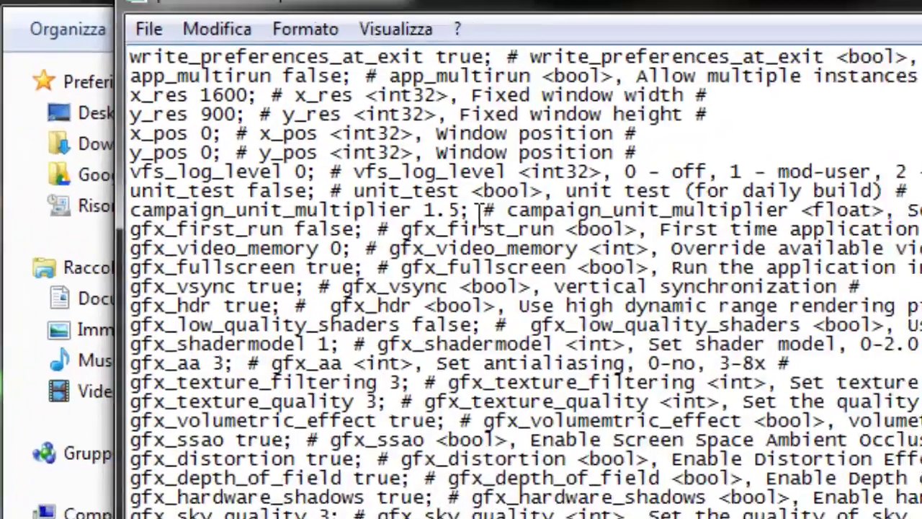
Switch to the preferences file and set campaign_unit_multiplier to 2.
key("BackSpace")
key("BackSpace")
key("BackSpace")
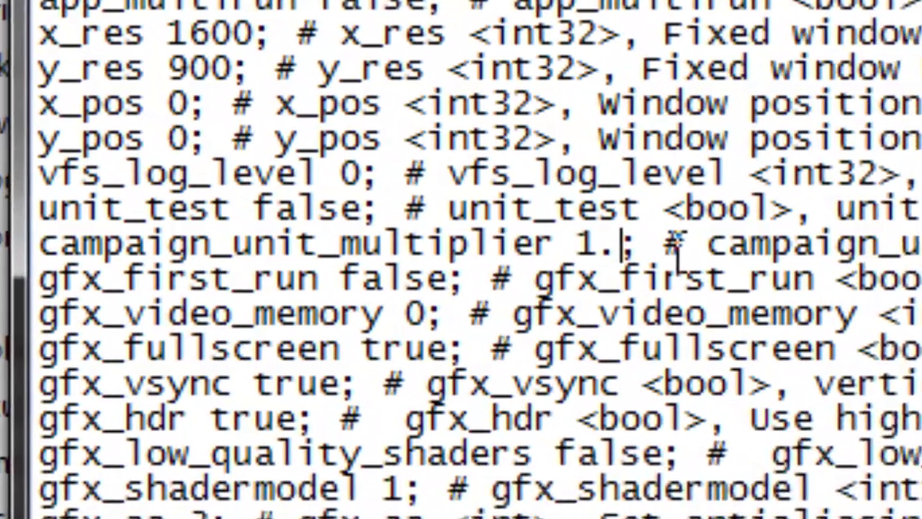
type("2")
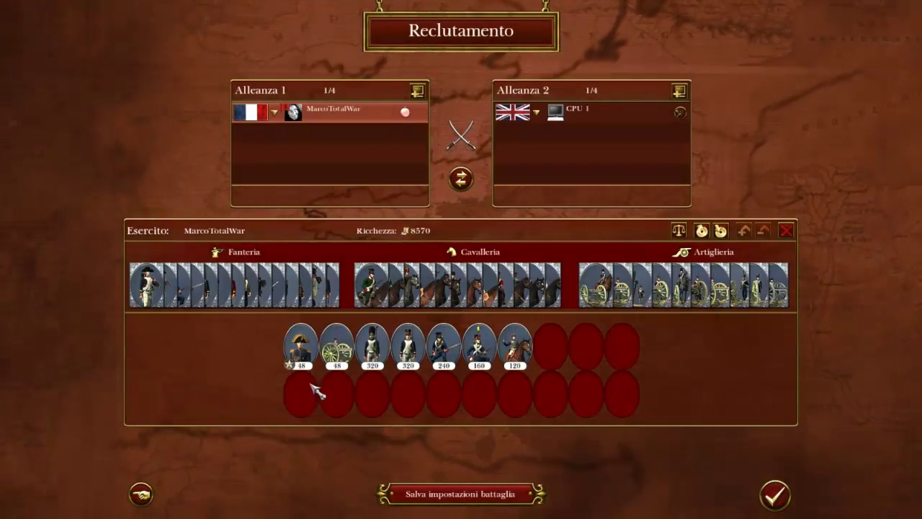
Examine the soldier counts of the recruited French general, artillery, infantry, skirmisher and cavalry units in the game's recruitment screen.
mouse_move(311, 363)
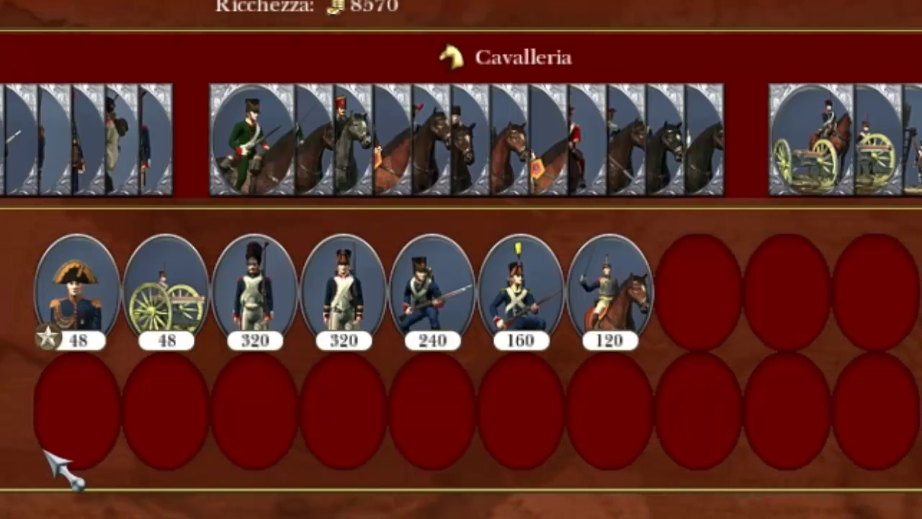
mouse_move(129, 235)
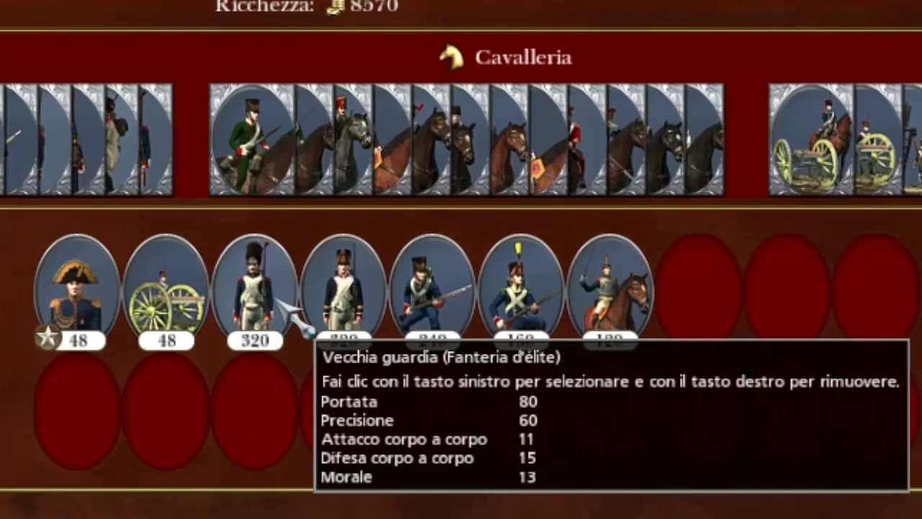
mouse_move(317, 296)
mouse_move(393, 317)
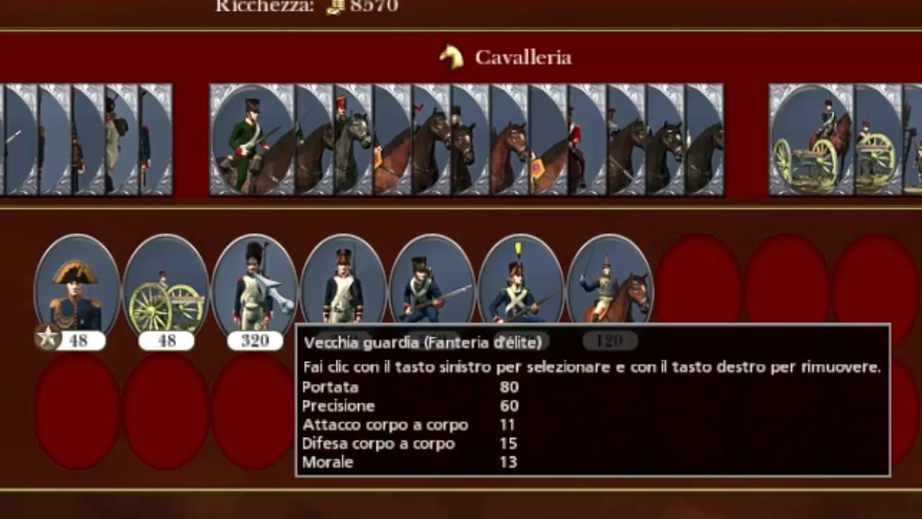
mouse_move(438, 314)
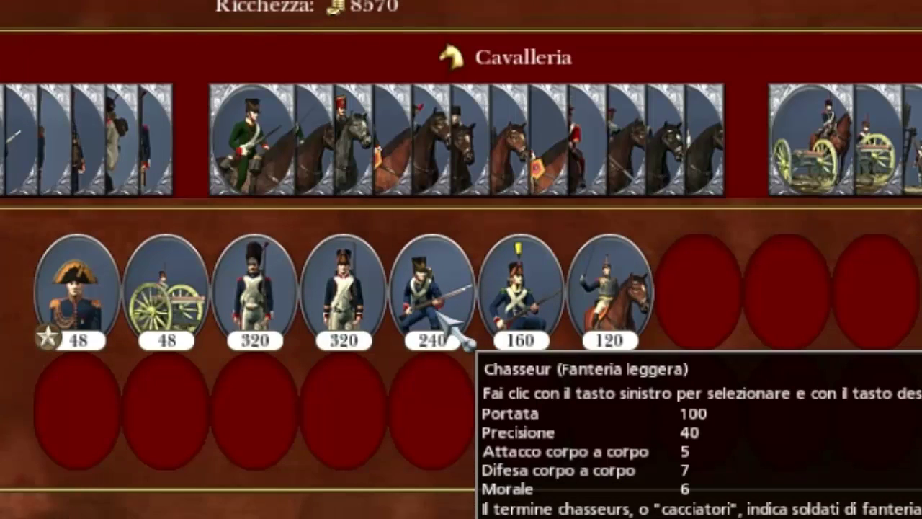
mouse_move(508, 293)
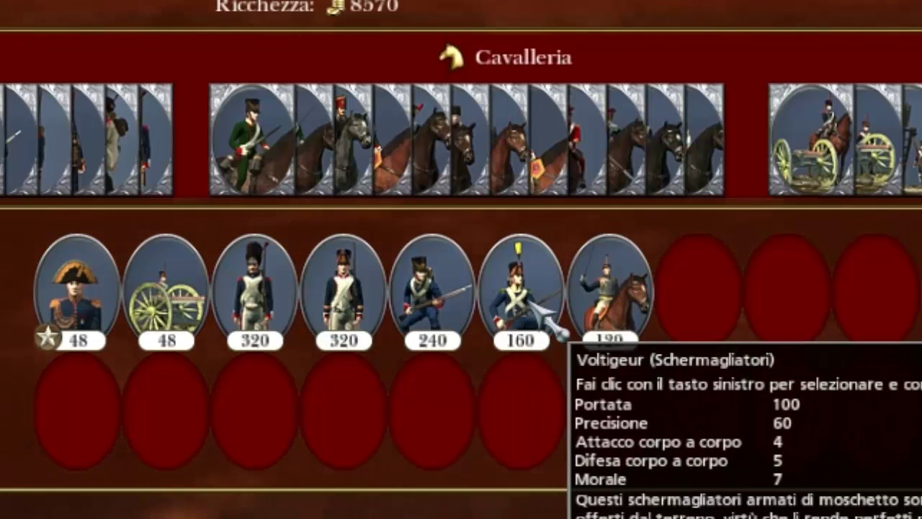
mouse_move(625, 331)
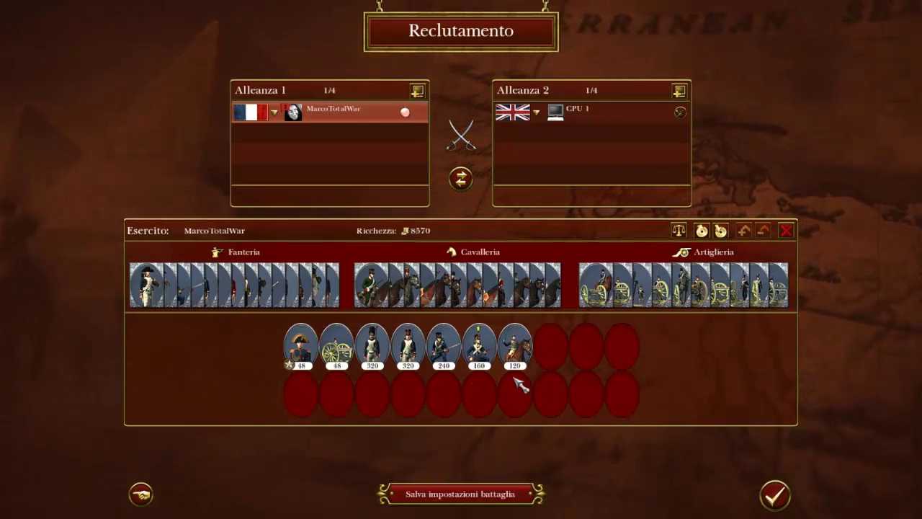
Return to the game's main menu and check the video options, including Dimensioni unità, leaving them without applying anything.
left_click(141, 492)
left_click(144, 496)
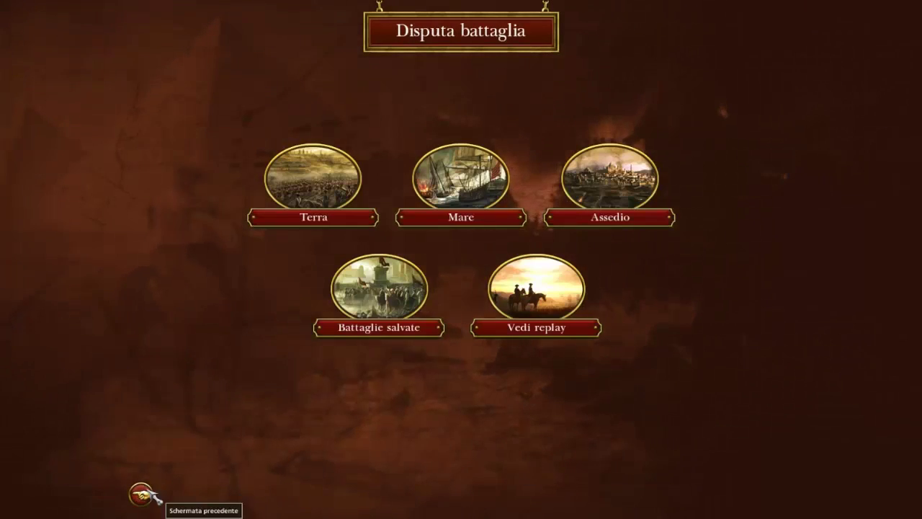
left_click(144, 496)
left_click(458, 402)
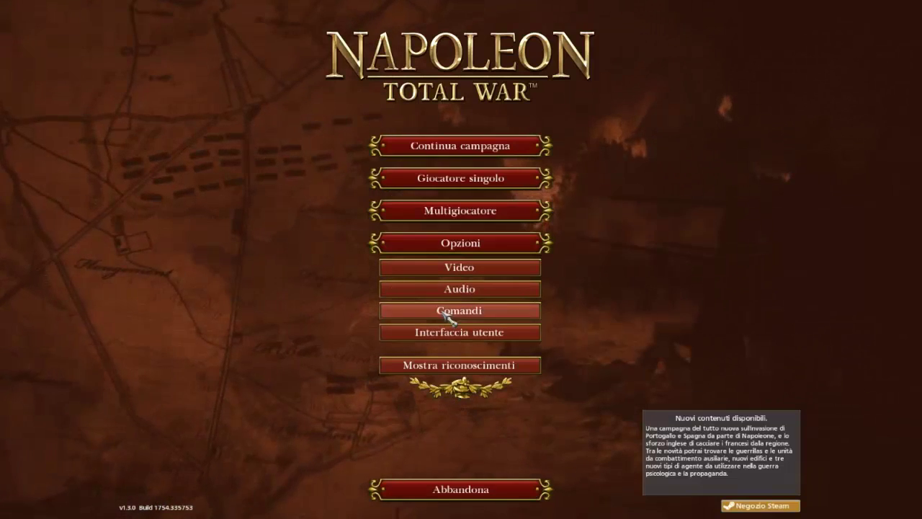
left_click(458, 267)
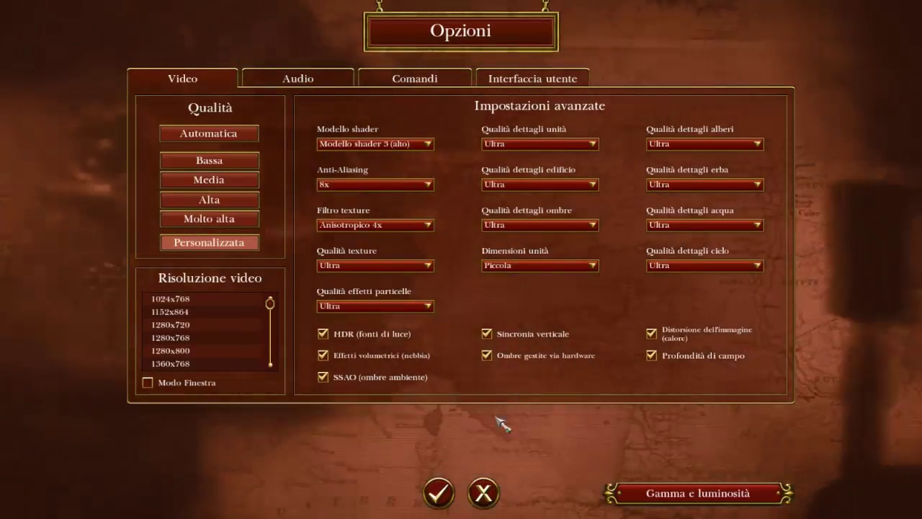
left_click(484, 491)
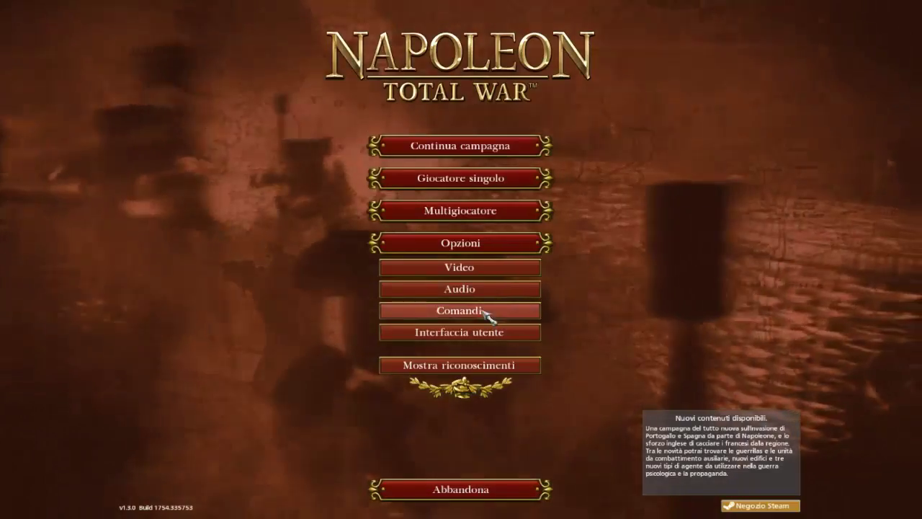
Lower the Master volume in the audio options and apply the setting.
left_click(473, 287)
left_click_drag(506, 167, 506, 176)
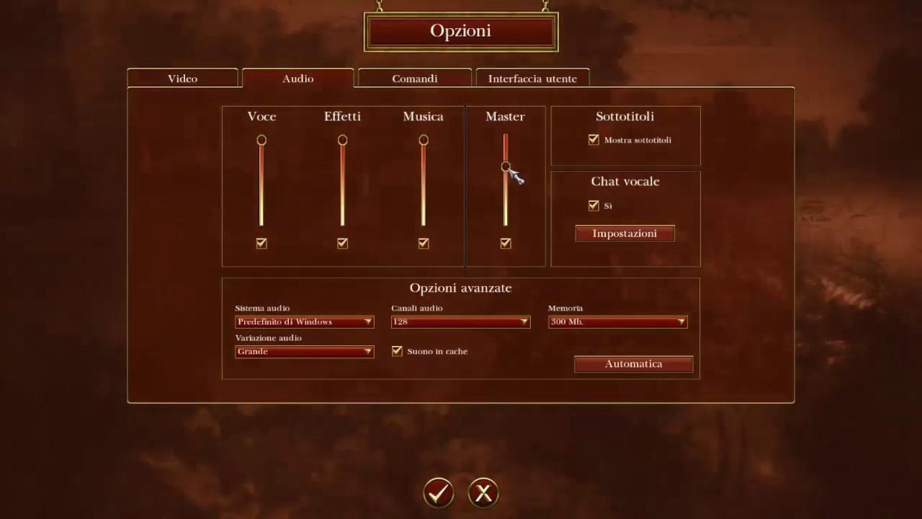
left_click(438, 492)
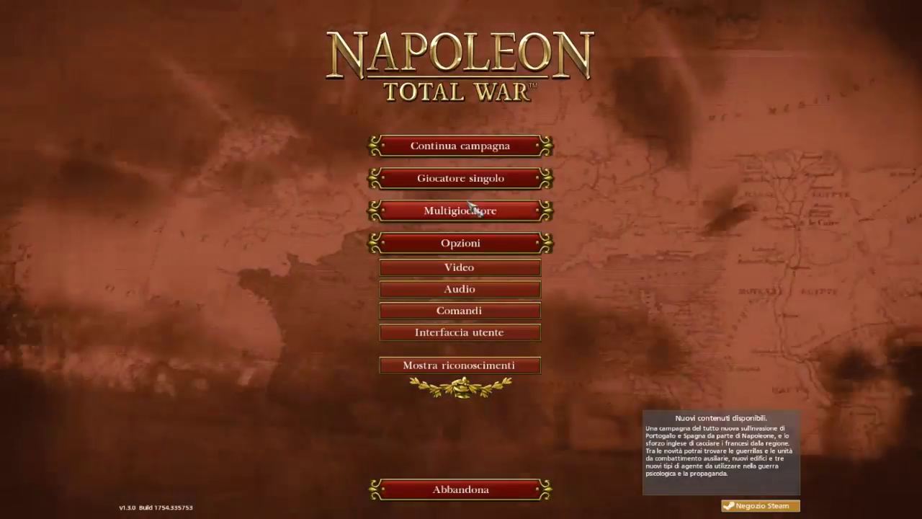
Start a single-player land battle setup on the Vette austriache map and examine the soldier counts of the Austrian army's units.
left_click(461, 177)
left_click(472, 313)
left_click(352, 217)
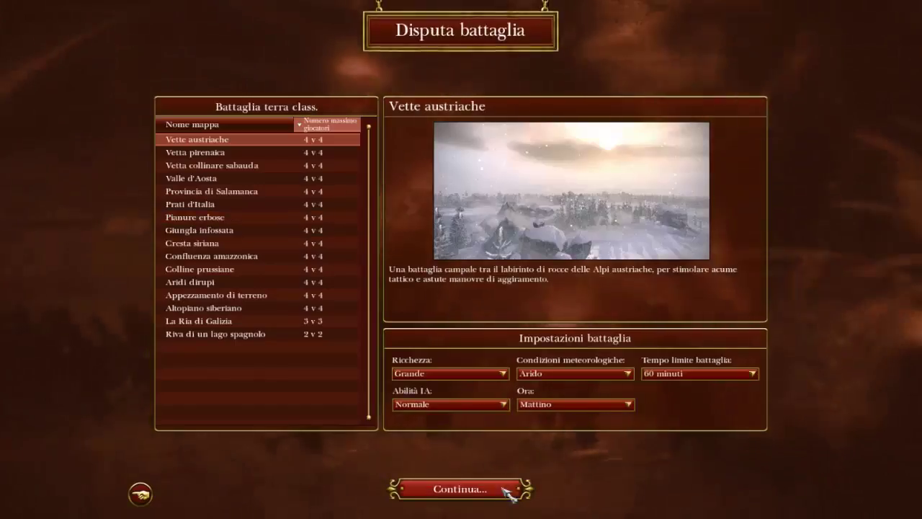
left_click(507, 490)
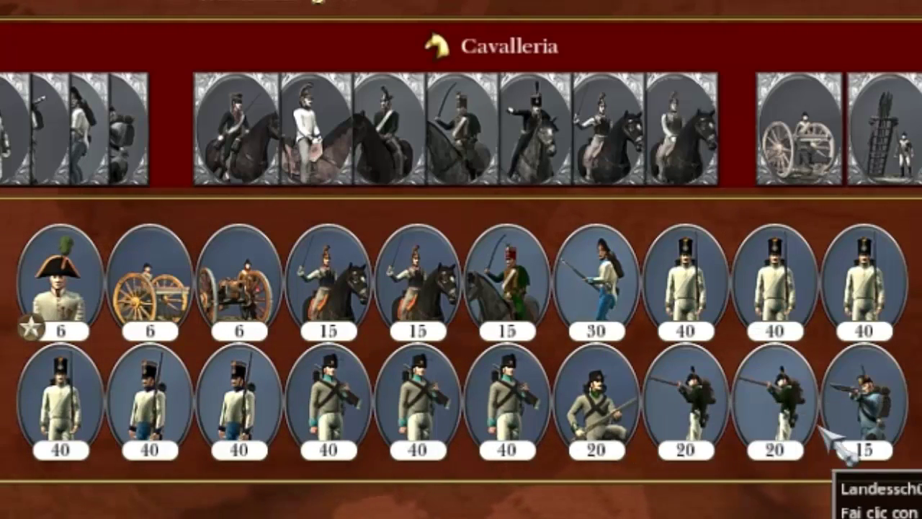
left_click(863, 400)
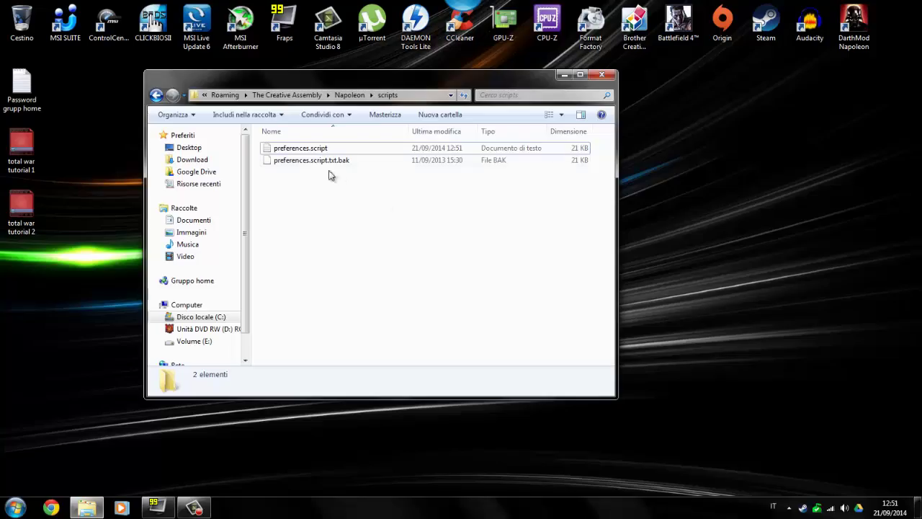
Open preferences.script from the Napoleon scripts folder, replace the campaign_unit_multiplier value with 2, and save and close the file.
double_click(300, 147)
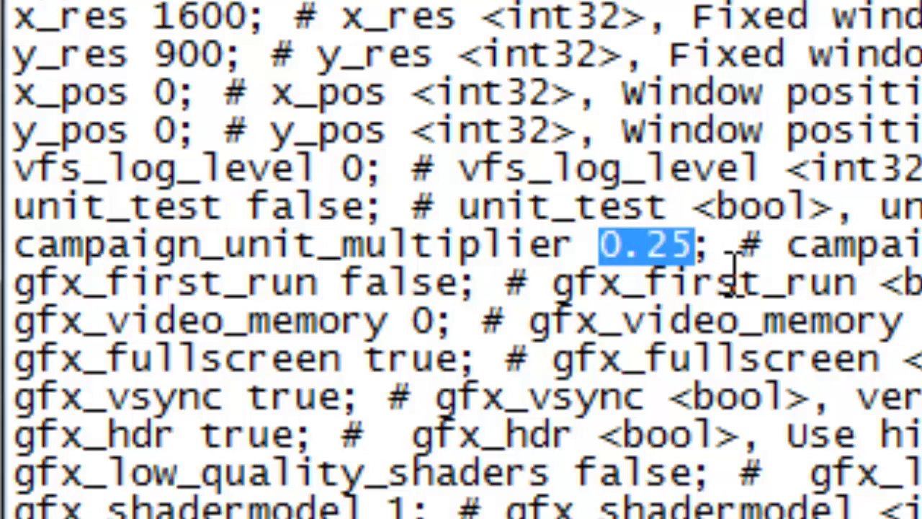
type("2")
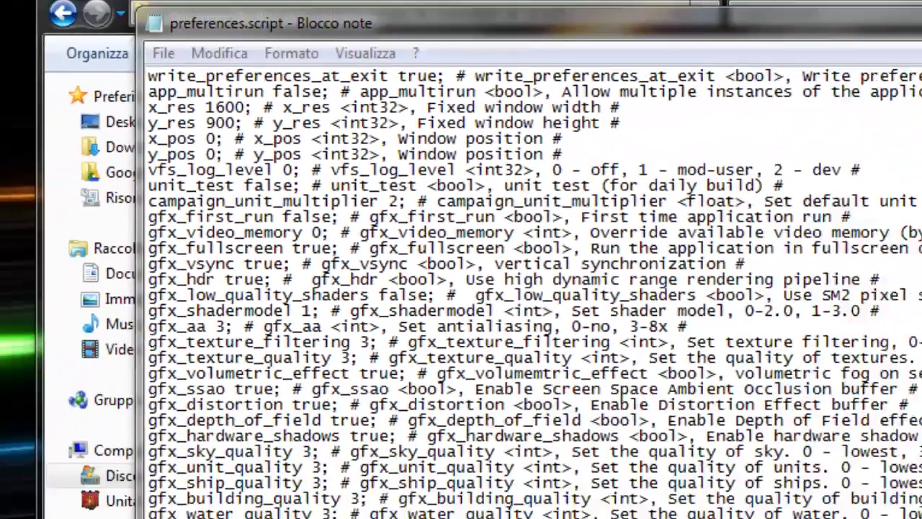
key("alt+F4")
key("Return")
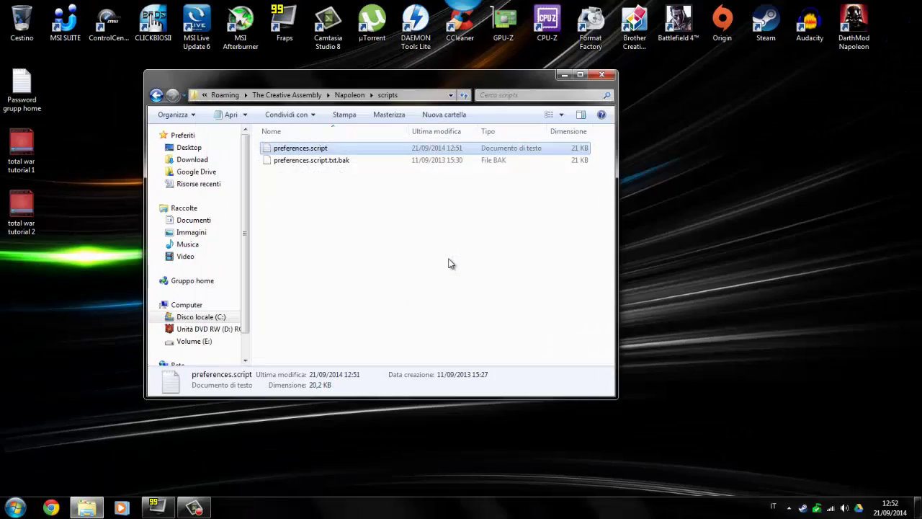